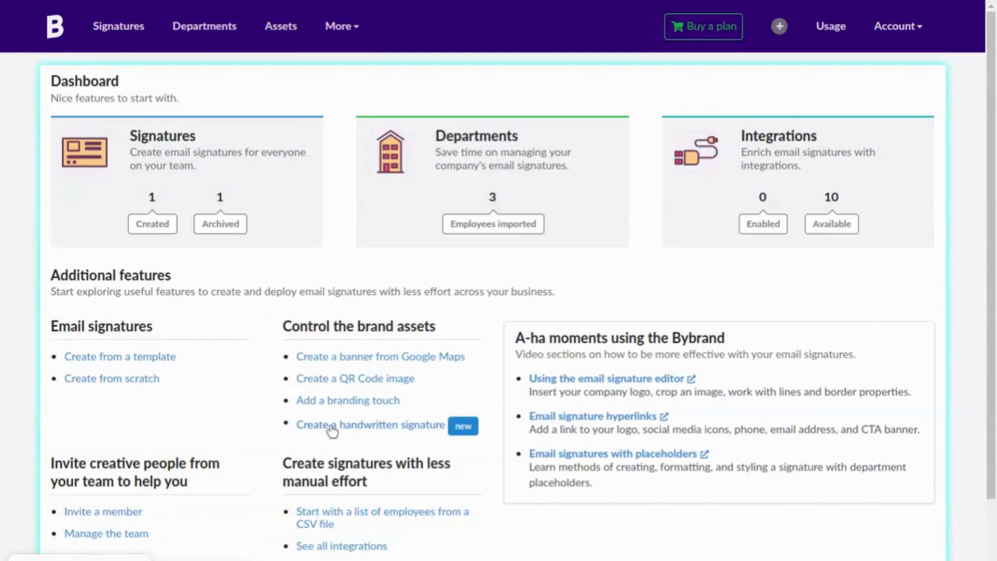
Step: Generate an animated handwritten signature image from the sender's typed name
{"action": "left_click", "coordinate": [379, 425]}
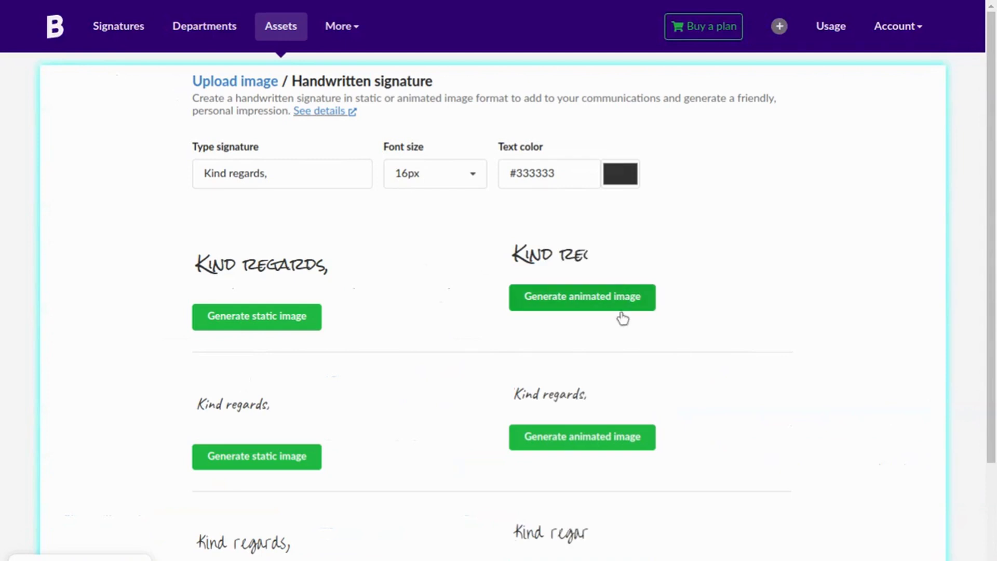
{"action": "left_click", "coordinate": [335, 179]}
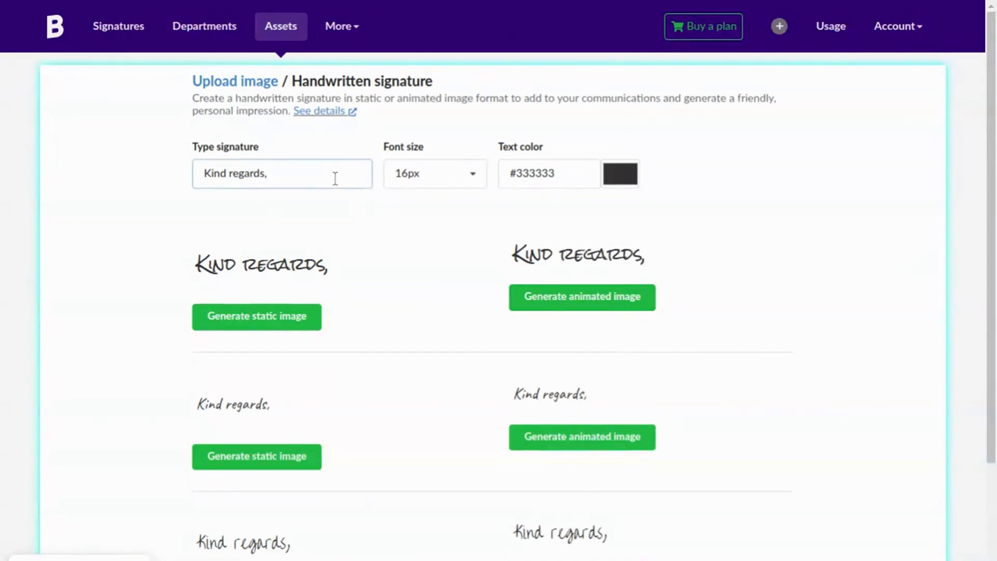
{"action": "key", "text": "ctrl+a"}
{"action": "type", "text": "Erick Jones"}
{"action": "scroll", "coordinate": [598, 268], "scroll_direction": "down", "scroll_amount": 2}
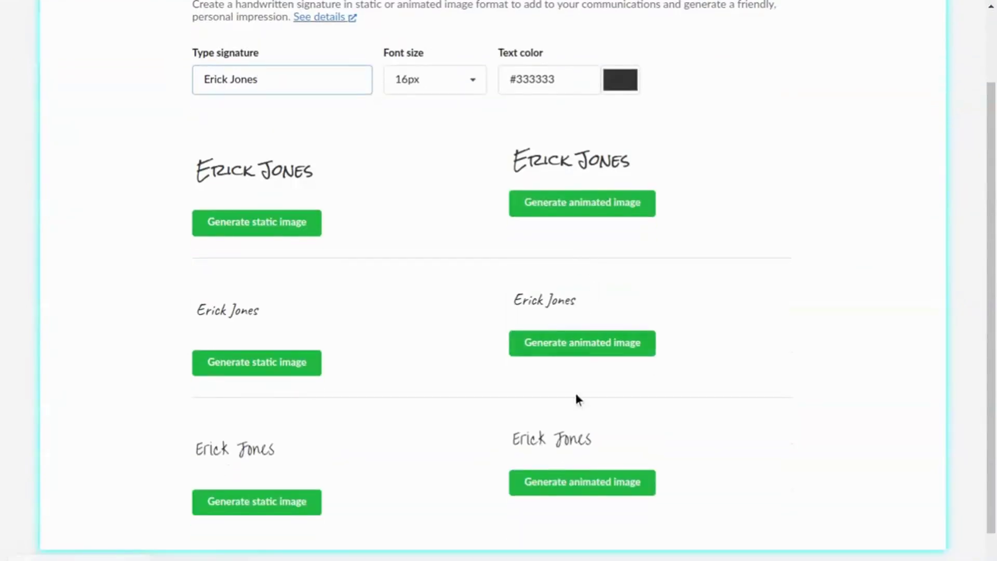
{"action": "scroll", "coordinate": [514, 311], "scroll_direction": "up", "scroll_amount": 2}
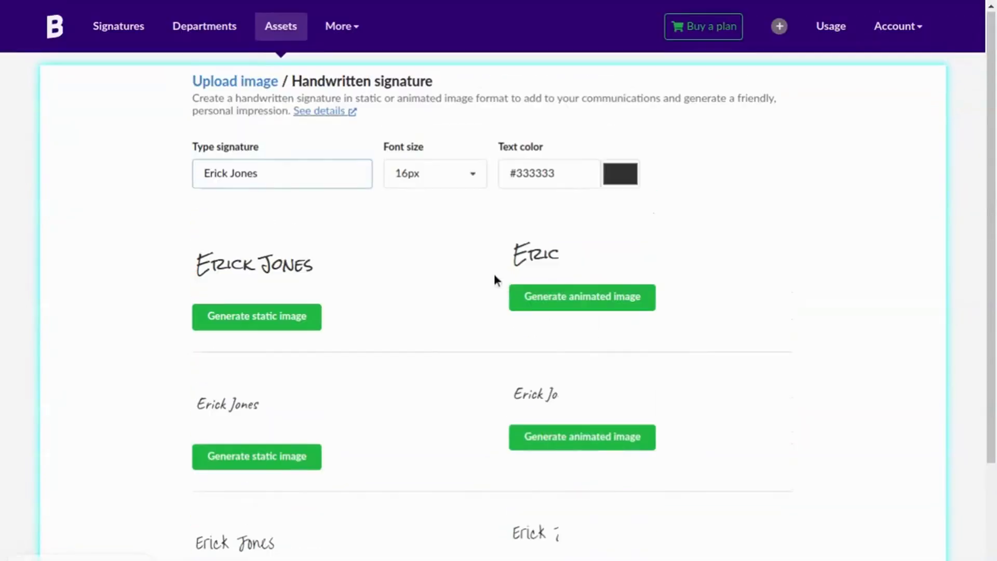
{"action": "left_click", "coordinate": [563, 302]}
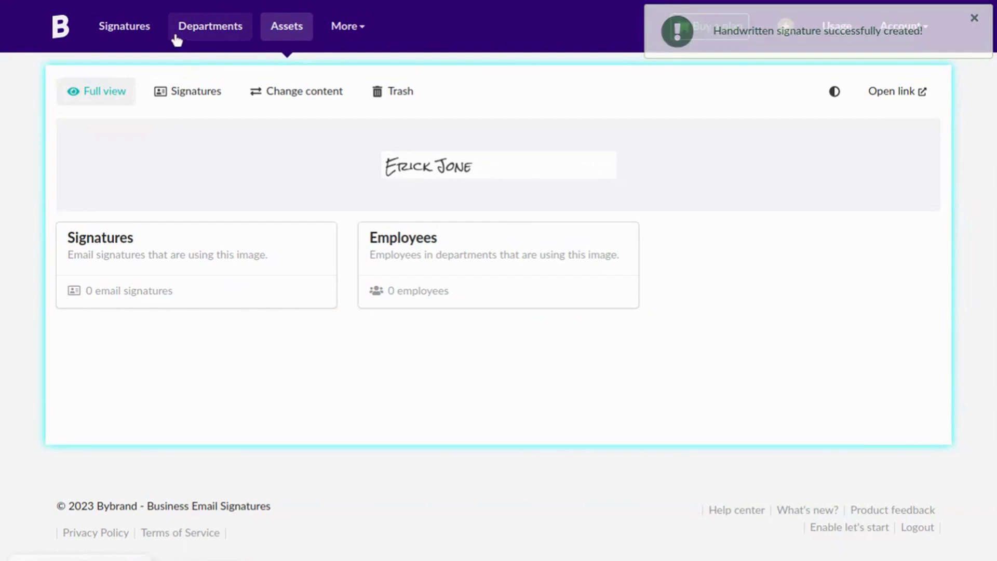
Step: Start a new signature, filter to Business executive templates, and preview the Cheers template
{"action": "left_click", "coordinate": [123, 30]}
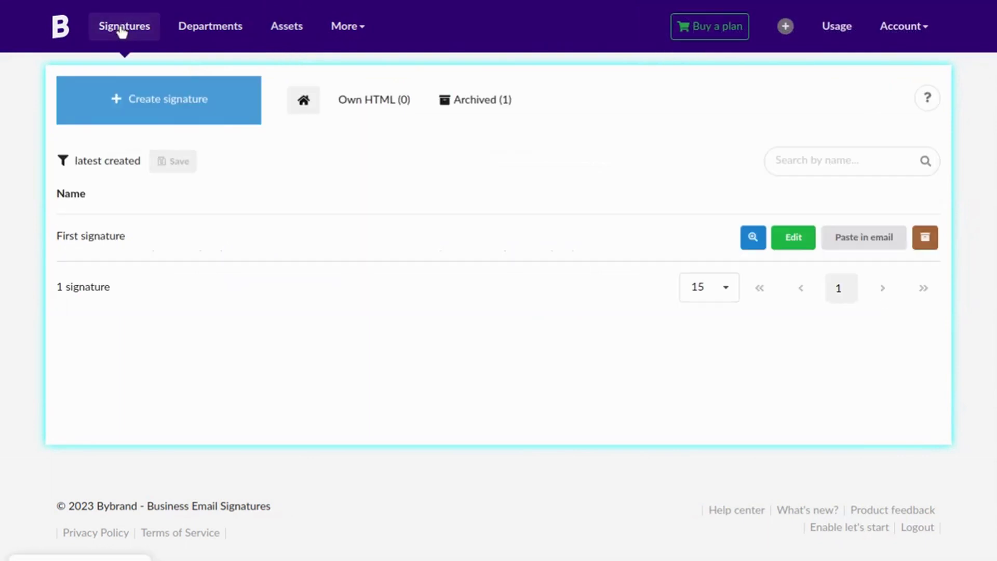
{"action": "left_click", "coordinate": [149, 113]}
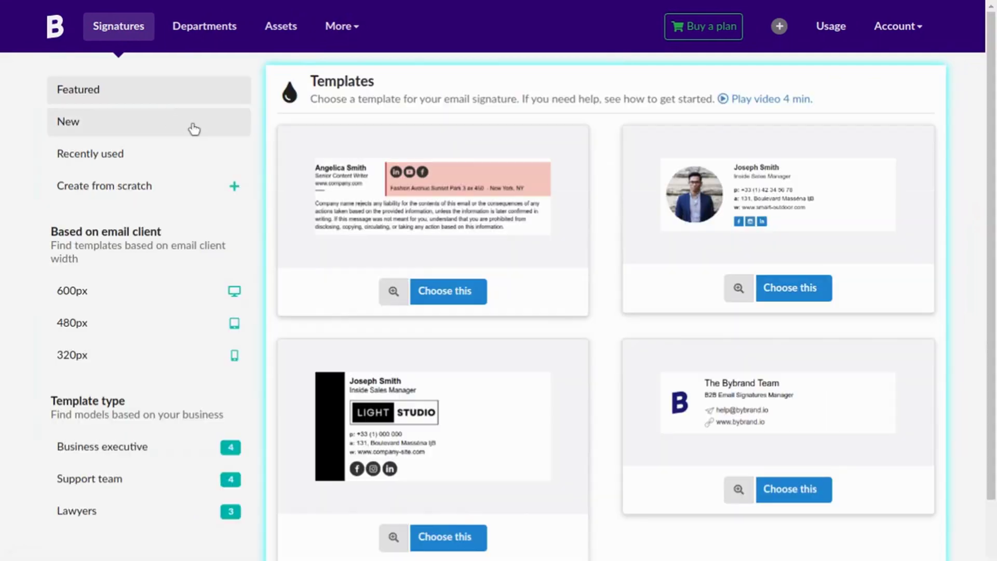
{"action": "left_click", "coordinate": [107, 451]}
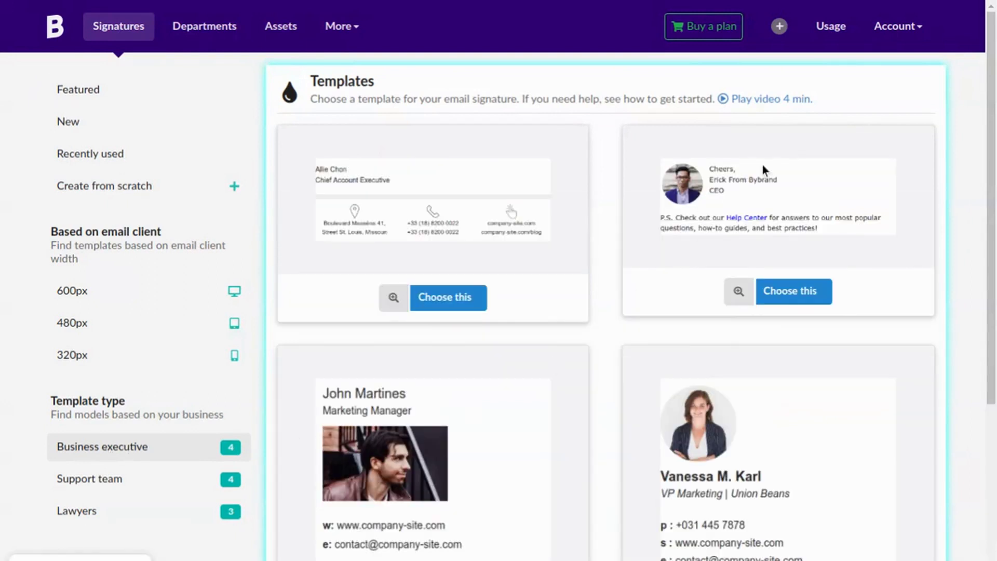
{"action": "left_click", "coordinate": [737, 292]}
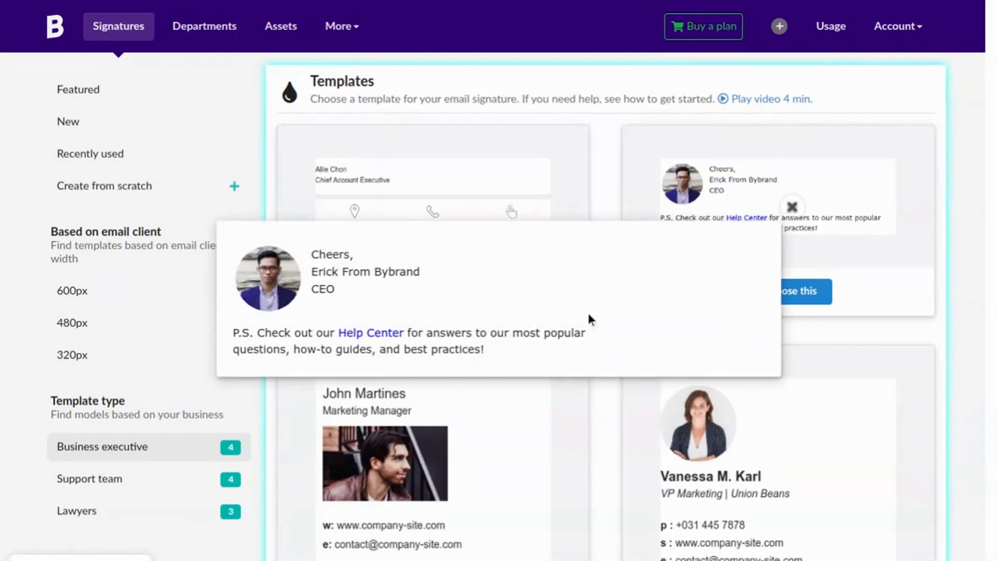
{"action": "left_click", "coordinate": [818, 346]}
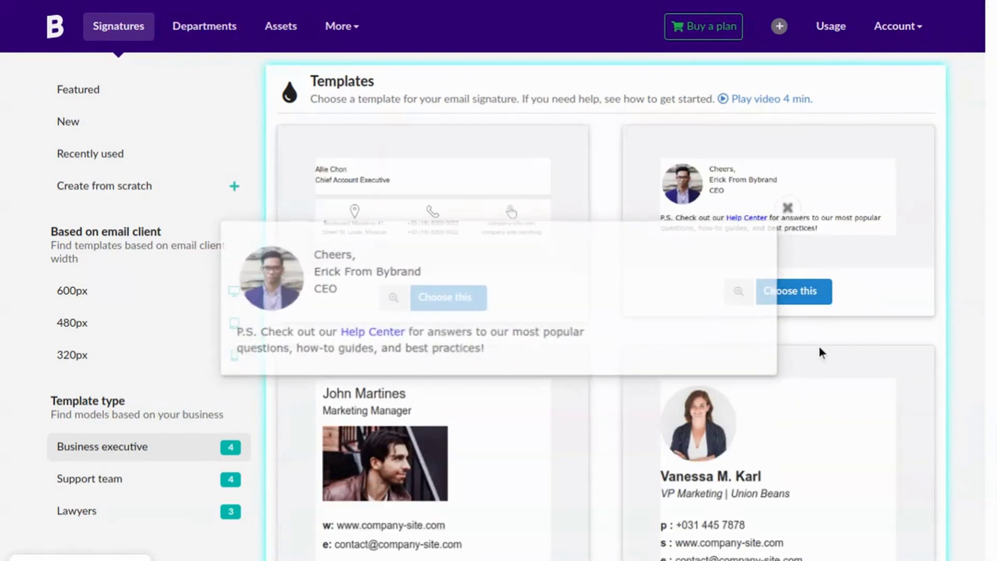
Step: Use the Cheers template and add a Header Area row above the greeting
{"action": "left_click", "coordinate": [803, 297]}
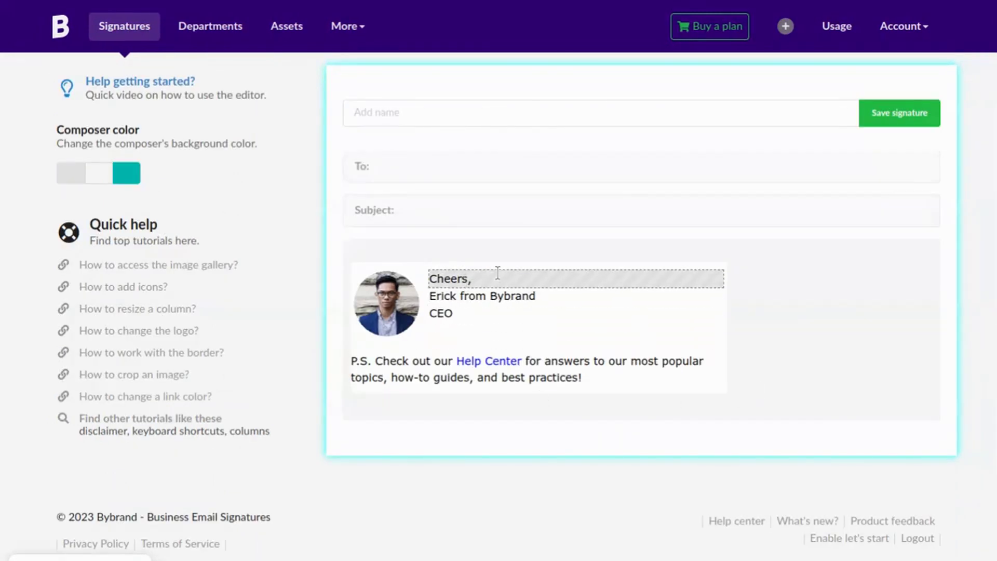
{"action": "left_click", "coordinate": [497, 276]}
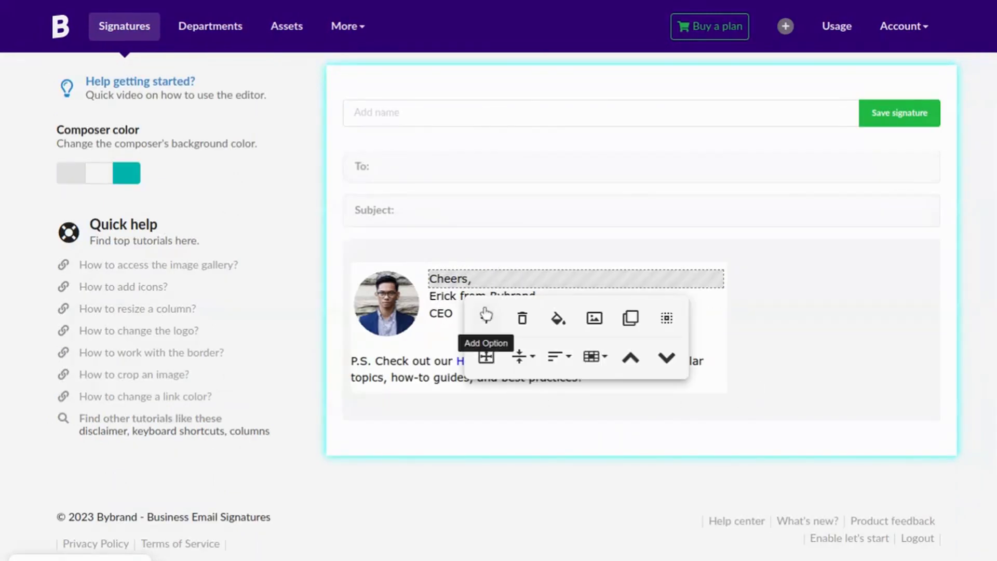
{"action": "left_click", "coordinate": [487, 314]}
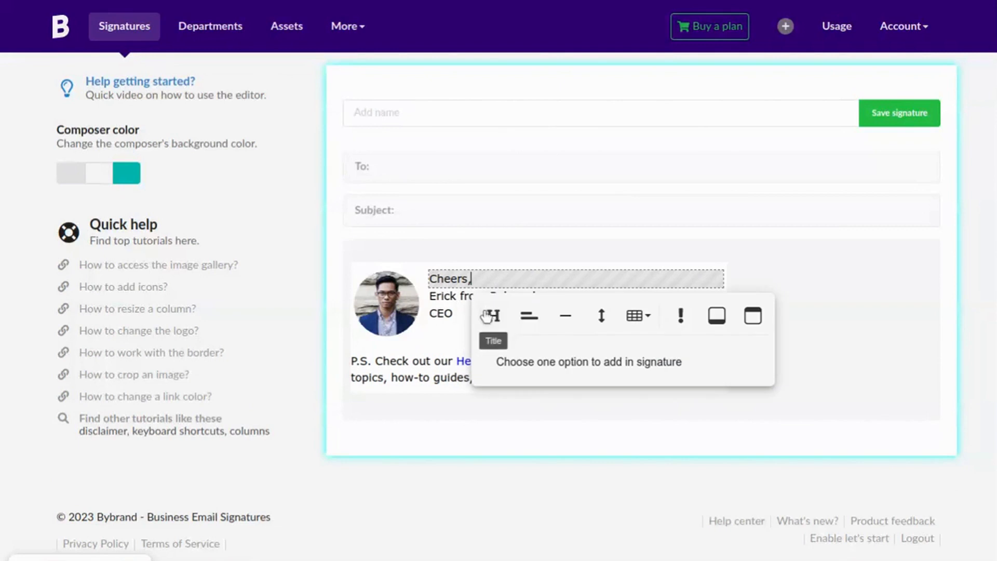
{"action": "left_click", "coordinate": [761, 318]}
Step: Clear the header's placeholder text and insert the handwritten name image from the Gallery
{"action": "left_click", "coordinate": [481, 279]}
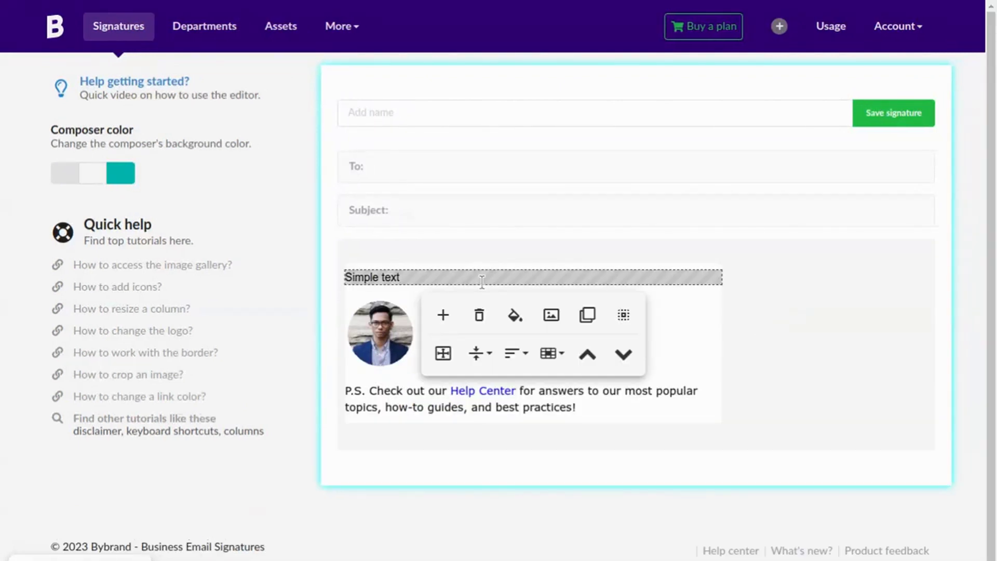
{"action": "key", "text": "ctrl+a"}
{"action": "key", "text": "BackSpace"}
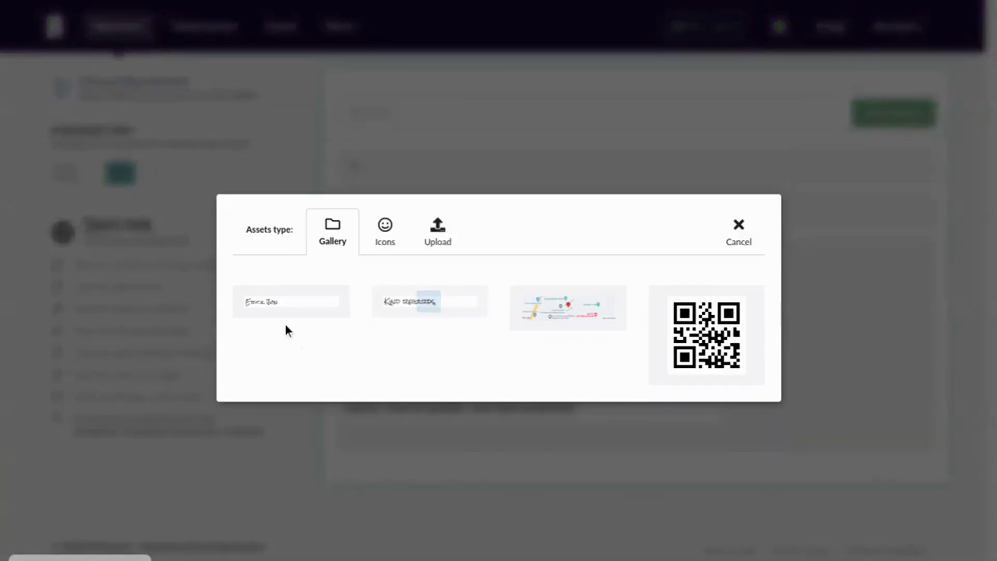
{"action": "left_click", "coordinate": [295, 303]}
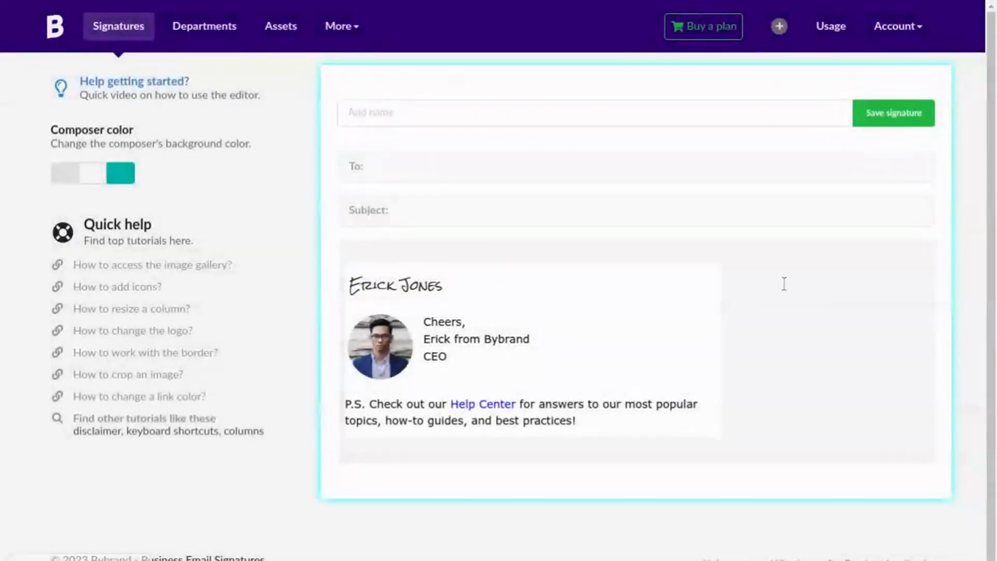
{"action": "scroll", "coordinate": [738, 278], "scroll_direction": "down", "scroll_amount": 1}
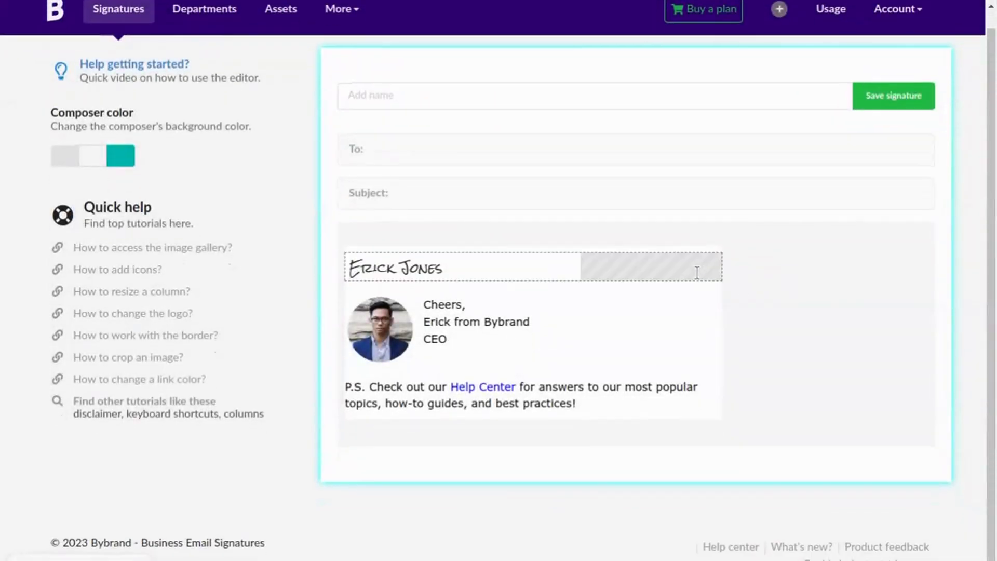
Step: Save the signature as 'Handwritten signature' and show its paste-in-email version
{"action": "left_click", "coordinate": [454, 91]}
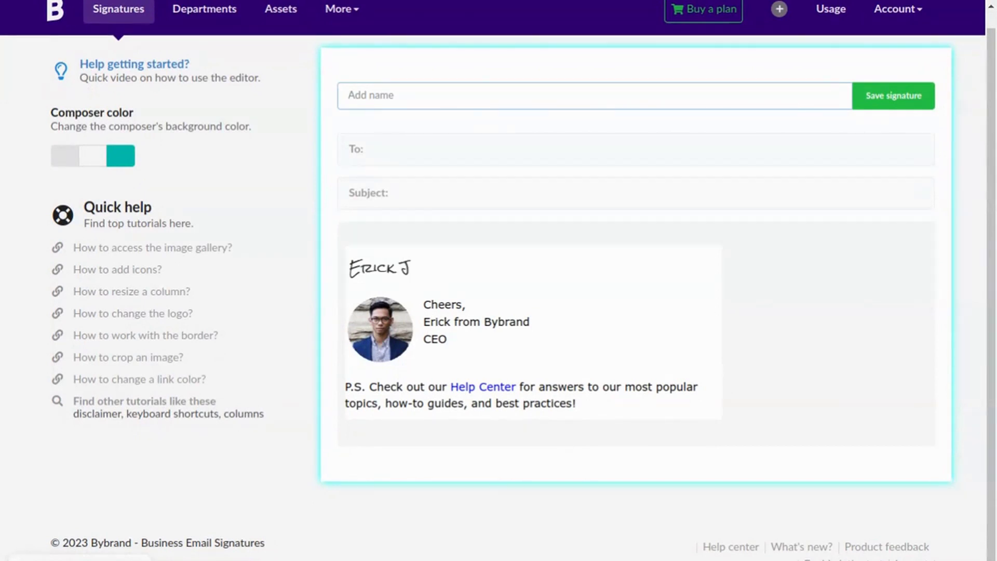
{"action": "type", "text": "Han"}
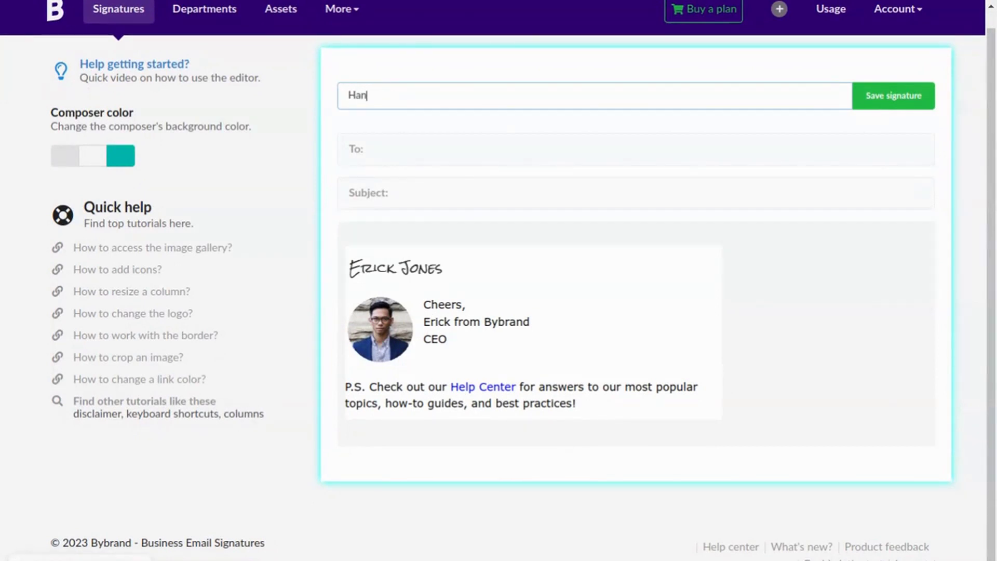
{"action": "type", "text": "dwritten signature"}
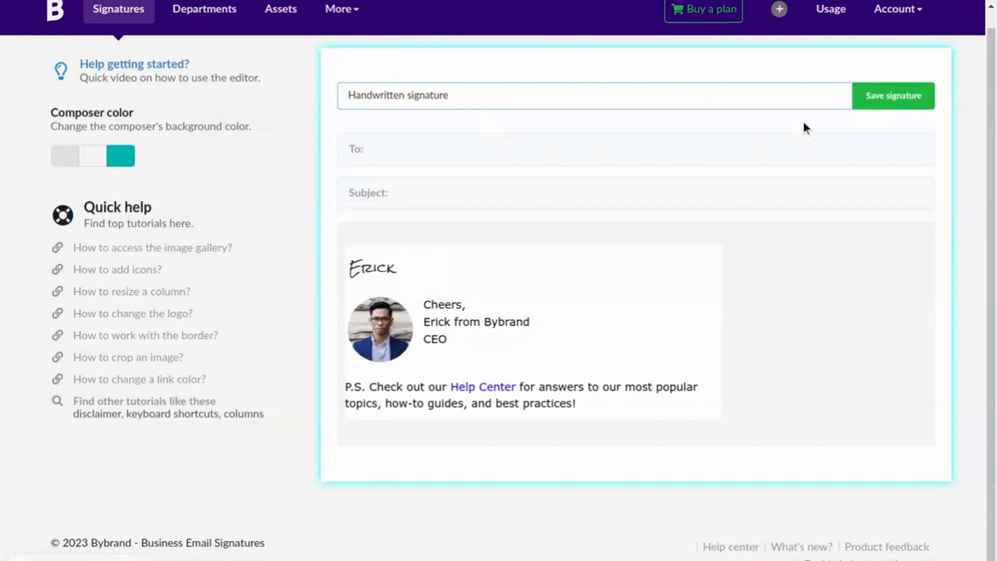
{"action": "left_click", "coordinate": [883, 99]}
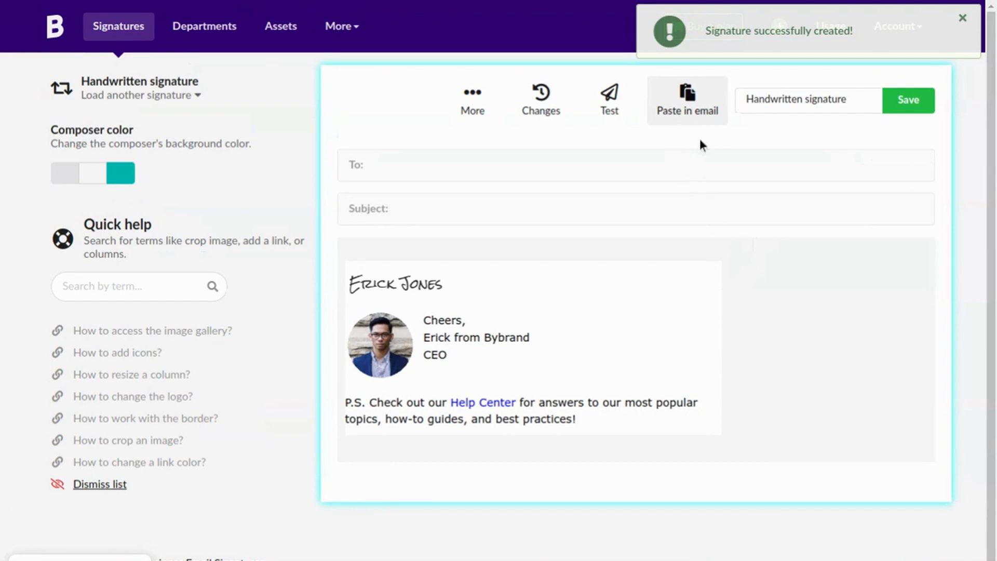
{"action": "left_click", "coordinate": [691, 111]}
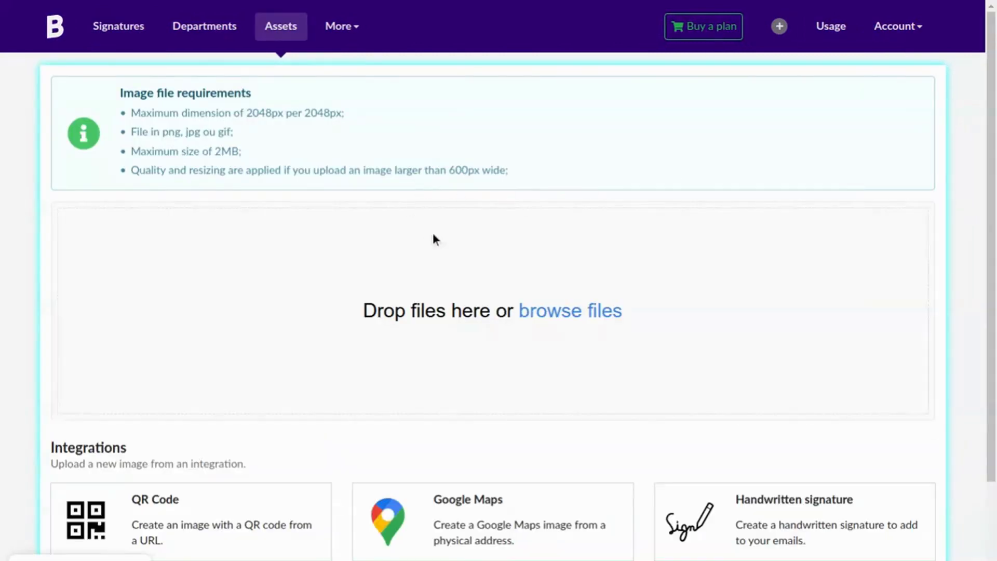
Step: Open the handwritten signature generator and enter the text 'Best regards,'
{"action": "scroll", "coordinate": [727, 382], "scroll_direction": "down", "scroll_amount": 3}
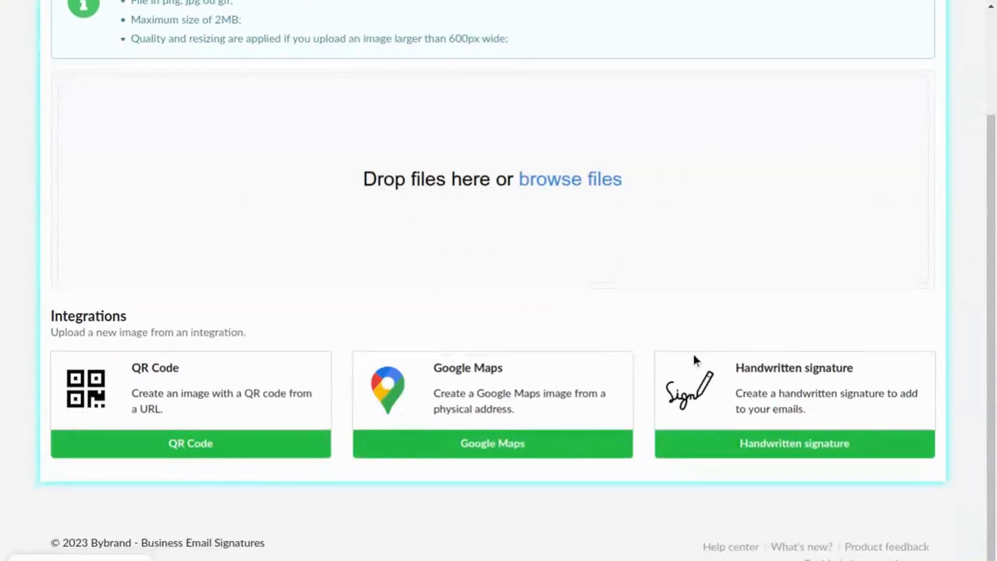
{"action": "left_click", "coordinate": [786, 442]}
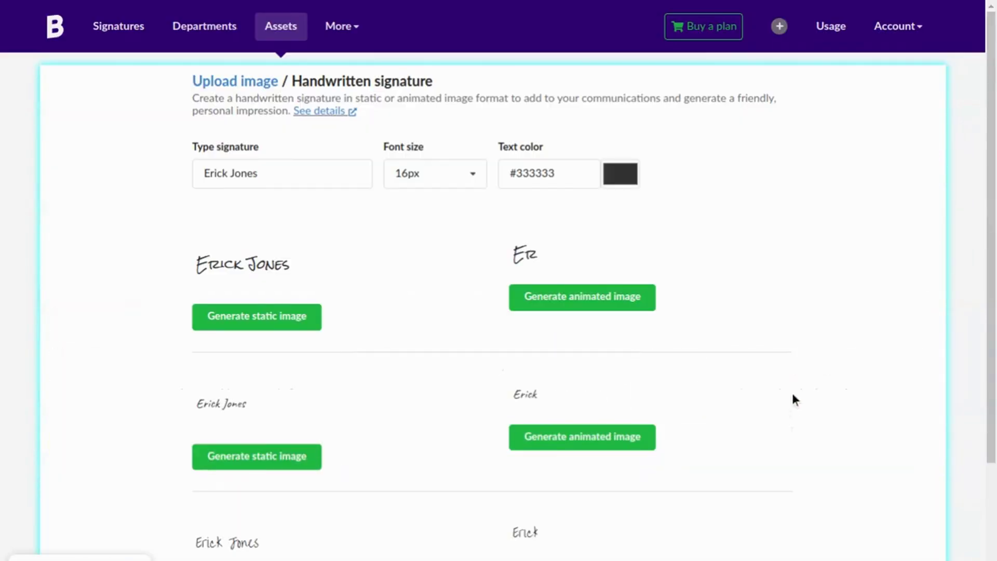
{"action": "scroll", "coordinate": [379, 147], "scroll_direction": "down", "scroll_amount": 3}
{"action": "scroll", "coordinate": [296, 118], "scroll_direction": "up", "scroll_amount": 2}
{"action": "left_click", "coordinate": [297, 111]}
{"action": "key", "text": "ctrl+a"}
{"action": "type", "text": "Best "}
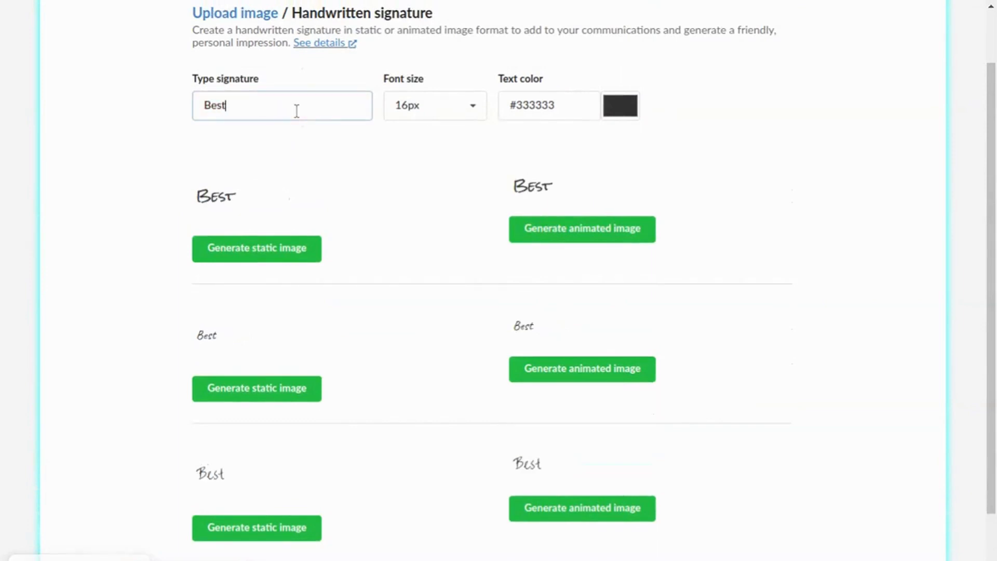
{"action": "type", "text": "regards,"}
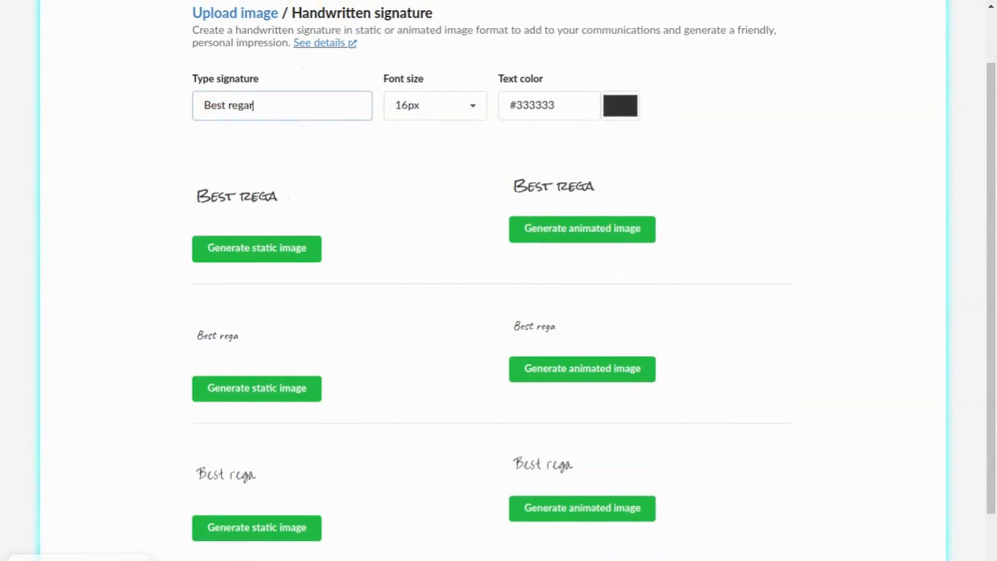
Step: Set 20px font size and #000000 colour, then generate the animated image in the middle style
{"action": "left_click", "coordinate": [474, 105]}
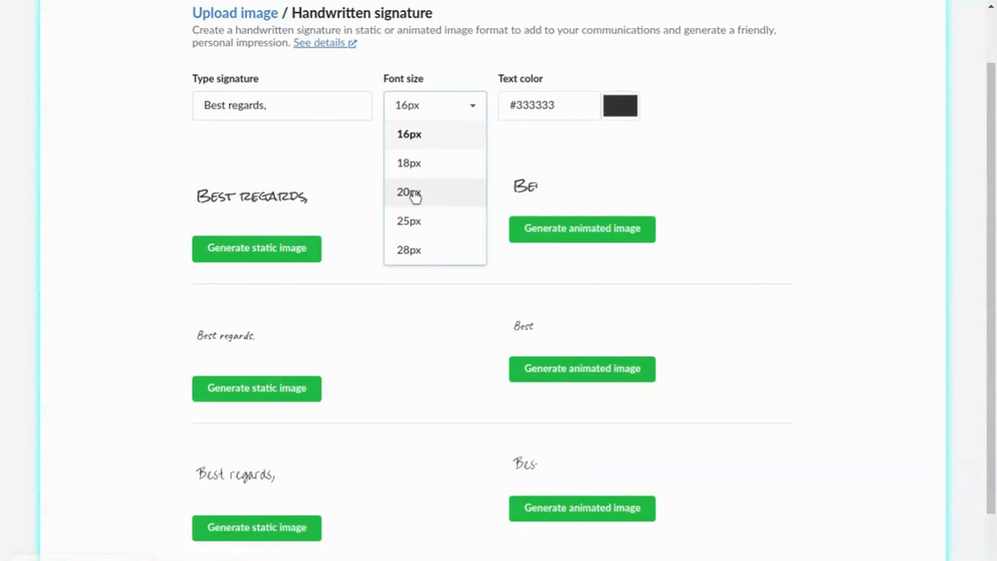
{"action": "left_click", "coordinate": [410, 193]}
{"action": "scroll", "coordinate": [804, 186], "scroll_direction": "down", "scroll_amount": 2}
{"action": "scroll", "coordinate": [802, 186], "scroll_direction": "up", "scroll_amount": 2}
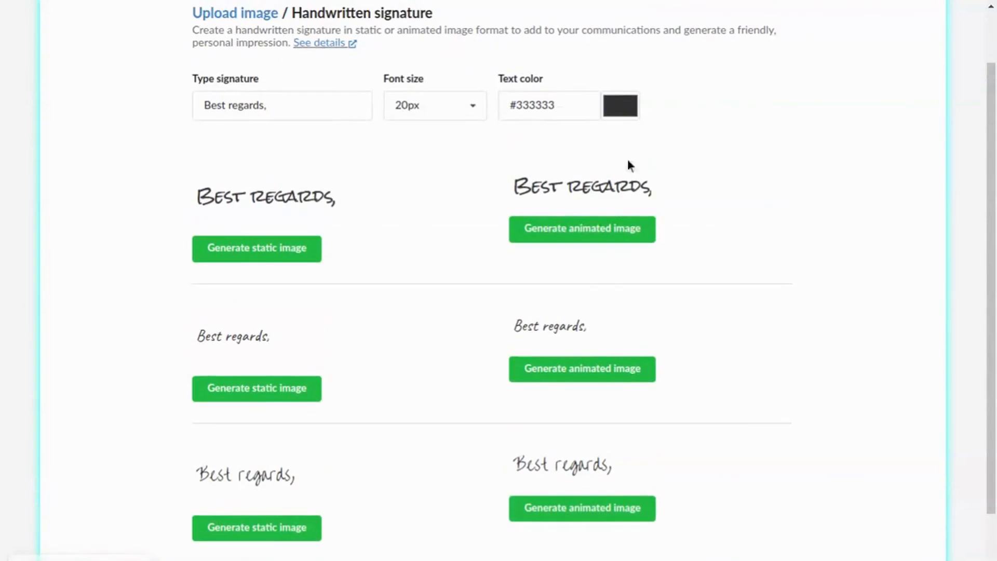
{"action": "double_click", "coordinate": [545, 104]}
{"action": "type", "text": "000000"}
{"action": "left_click", "coordinate": [675, 122]}
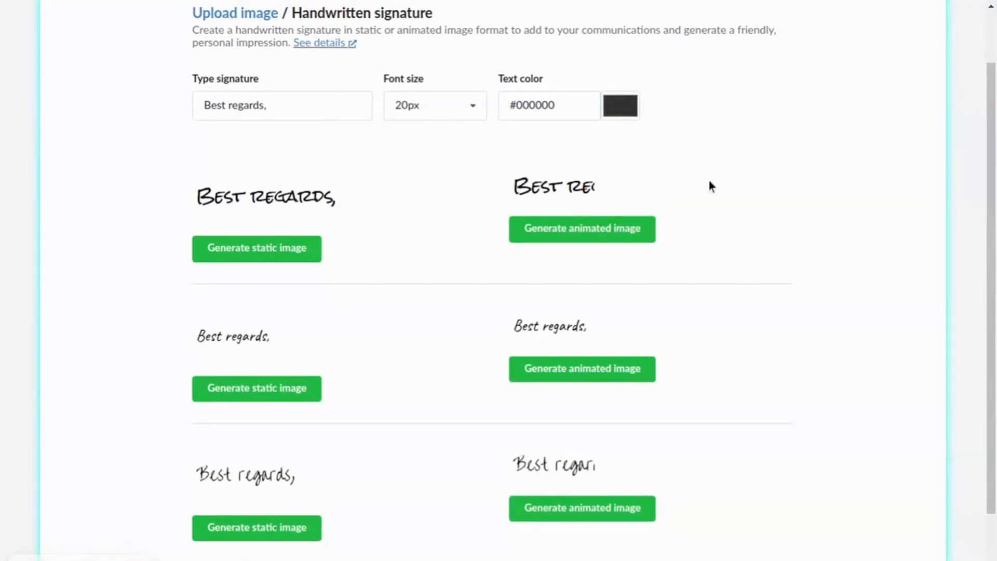
{"action": "scroll", "coordinate": [601, 281], "scroll_direction": "down", "scroll_amount": 1}
{"action": "scroll", "coordinate": [601, 284], "scroll_direction": "down", "scroll_amount": 1}
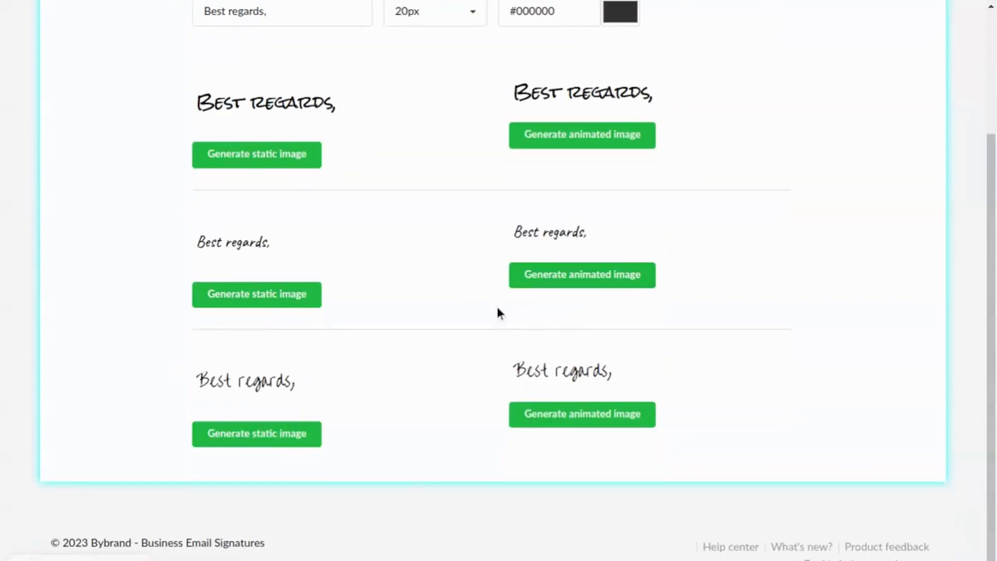
{"action": "left_click", "coordinate": [589, 278]}
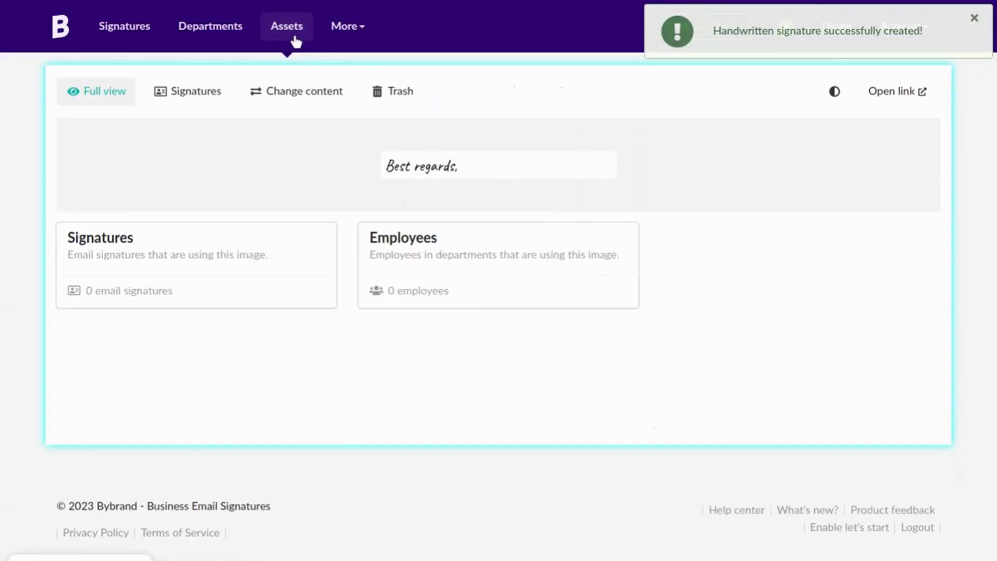
Step: Generate a static 'Best regards,' handwritten image in the second style from Assets
{"action": "left_click", "coordinate": [294, 37]}
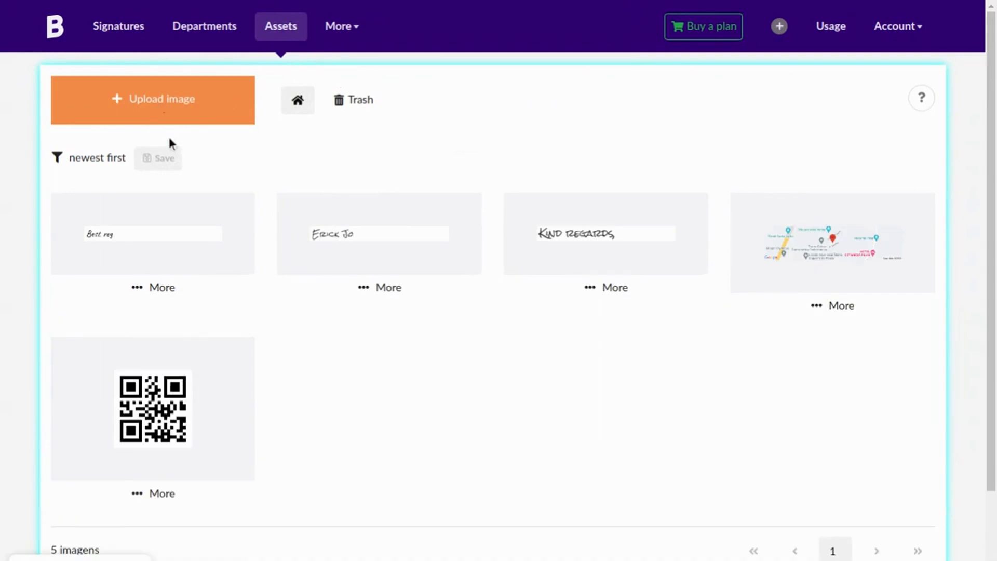
{"action": "left_click", "coordinate": [167, 109]}
{"action": "scroll", "coordinate": [208, 262], "scroll_direction": "down", "scroll_amount": 3}
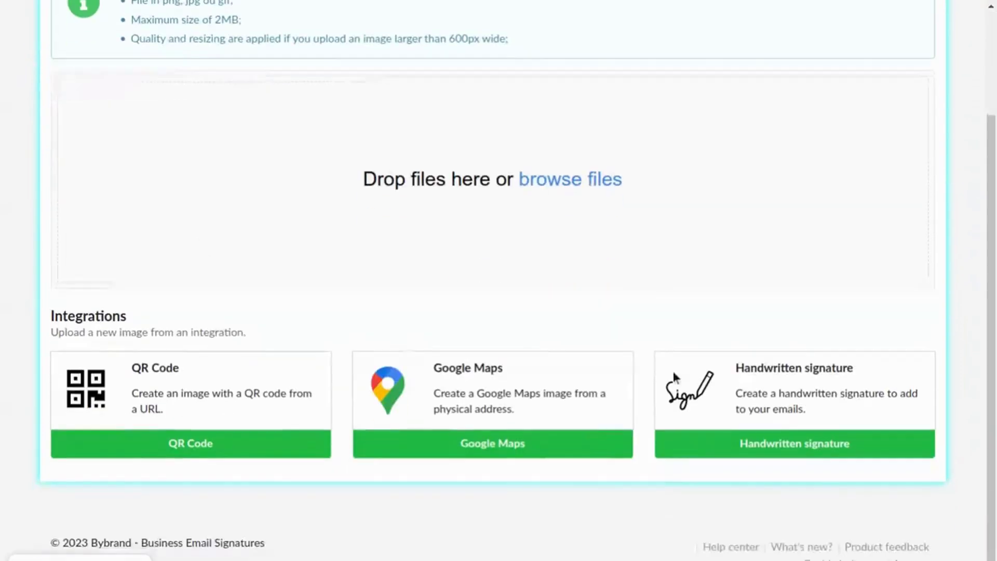
{"action": "left_click", "coordinate": [794, 446]}
{"action": "scroll", "coordinate": [285, 263], "scroll_direction": "down", "scroll_amount": 3}
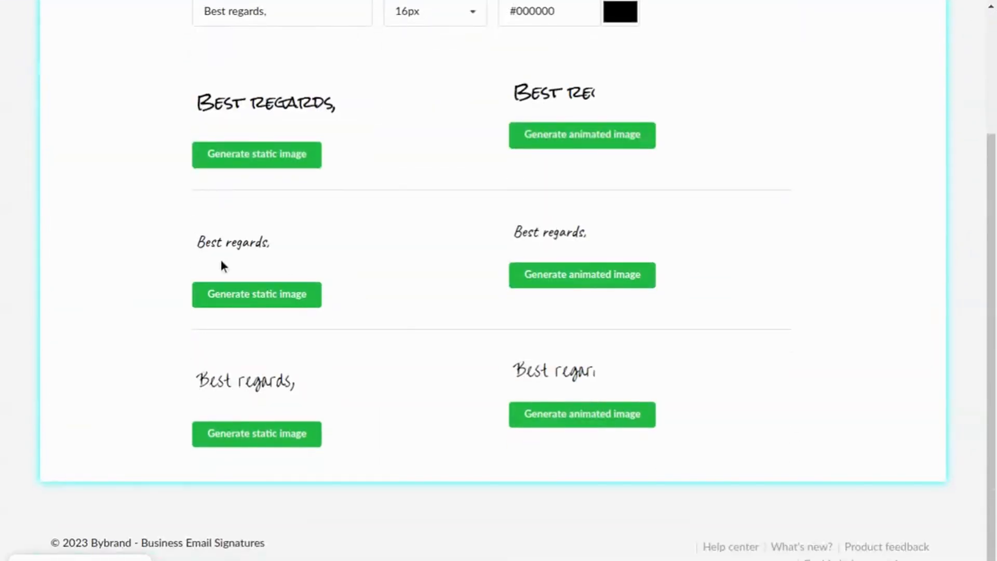
{"action": "left_click", "coordinate": [270, 294]}
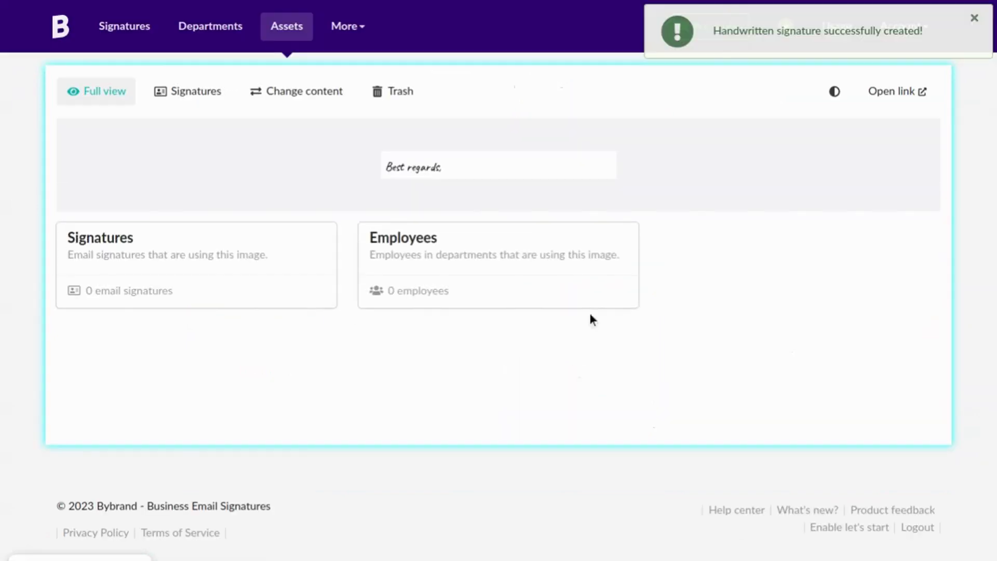
Step: Check the details of the animated and static 'Best regards,' images in the gallery
{"action": "left_click", "coordinate": [286, 31]}
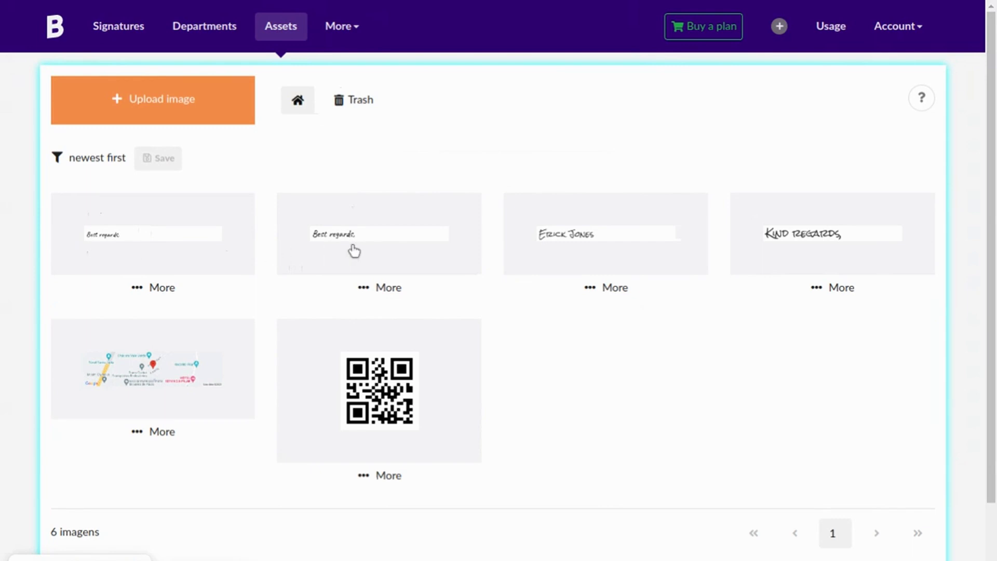
{"action": "left_click", "coordinate": [360, 252]}
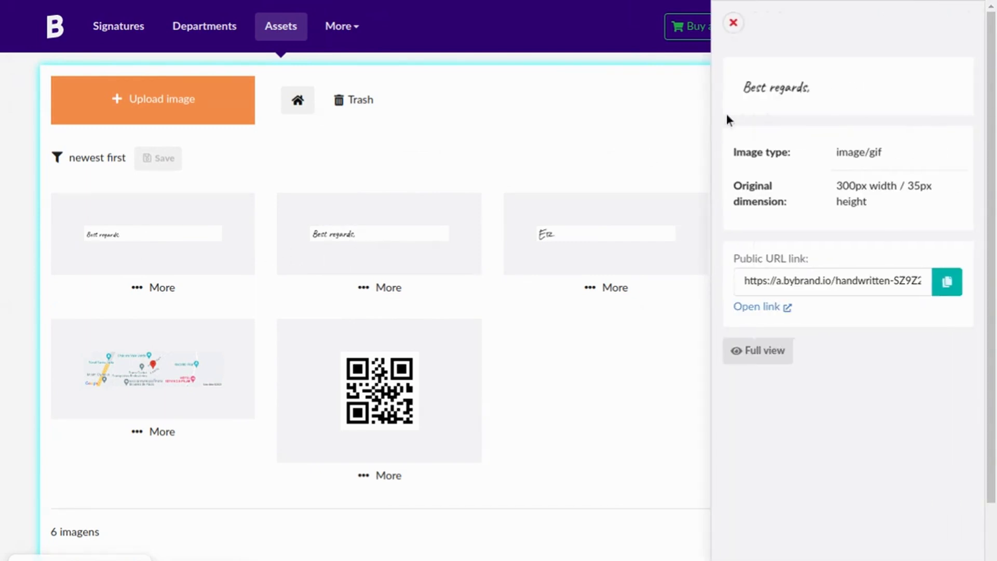
{"action": "left_click", "coordinate": [151, 238]}
{"action": "left_click", "coordinate": [142, 241]}
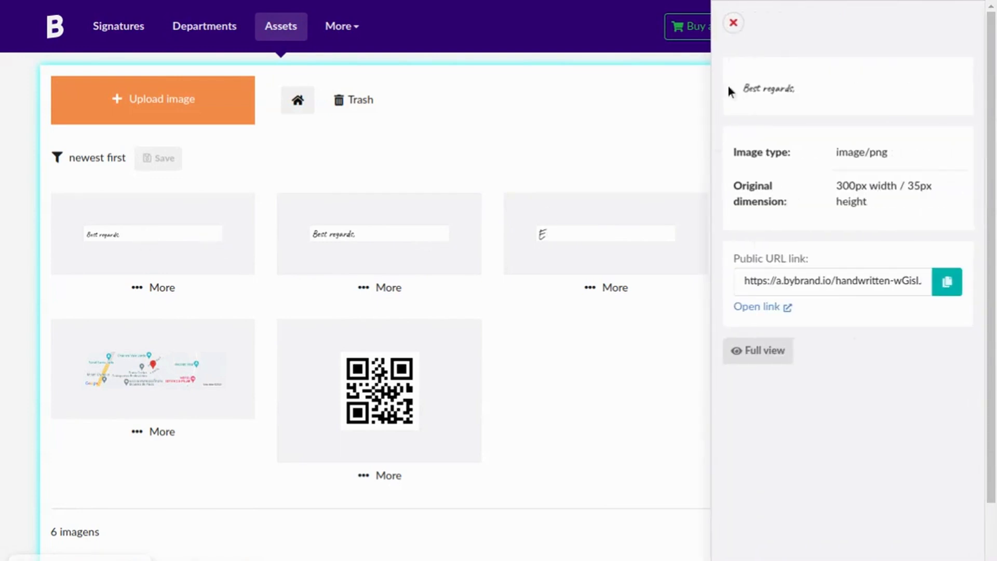
{"action": "left_click", "coordinate": [737, 23]}
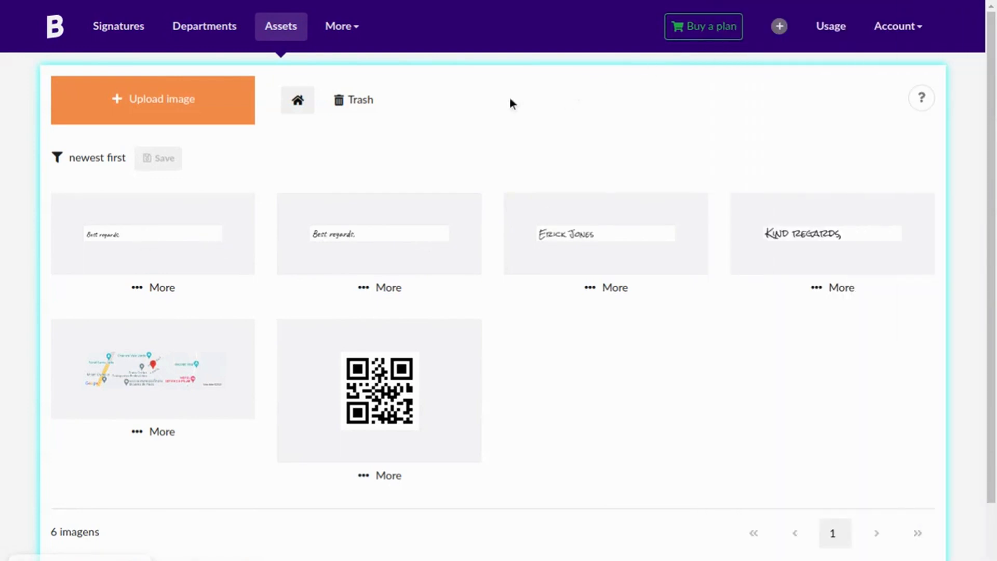
Step: Preview First signature, then open it for editing
{"action": "left_click", "coordinate": [131, 31]}
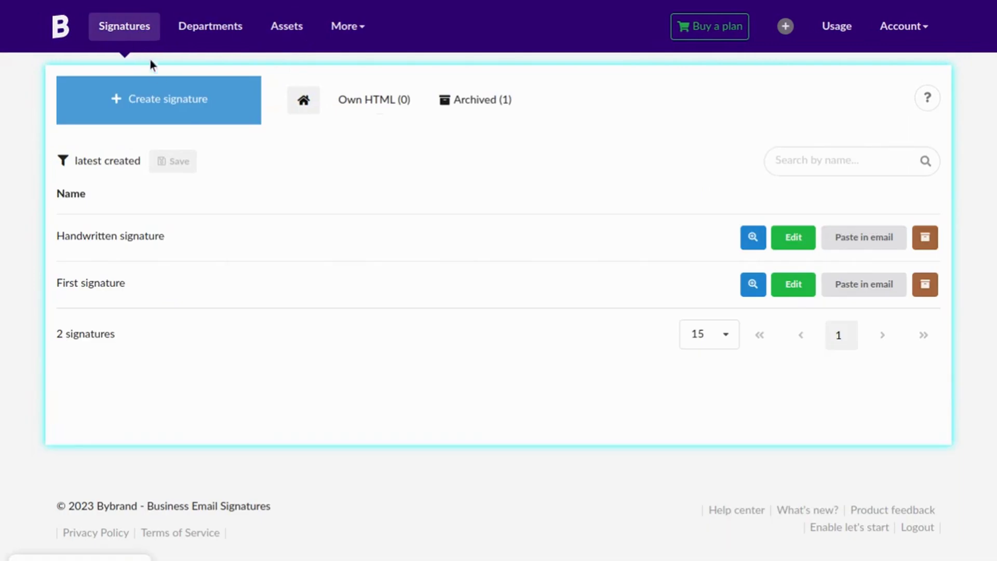
{"action": "left_click", "coordinate": [762, 295]}
{"action": "left_click", "coordinate": [637, 286]}
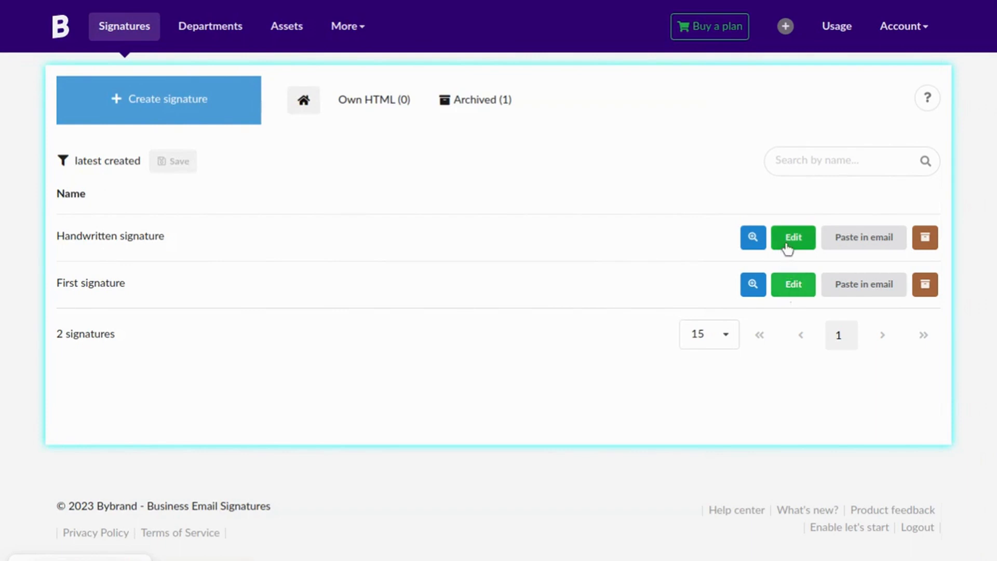
{"action": "left_click", "coordinate": [793, 283]}
Step: Replace the header image with the 'Best regards,' image, widen it, and save
{"action": "left_click", "coordinate": [411, 283]}
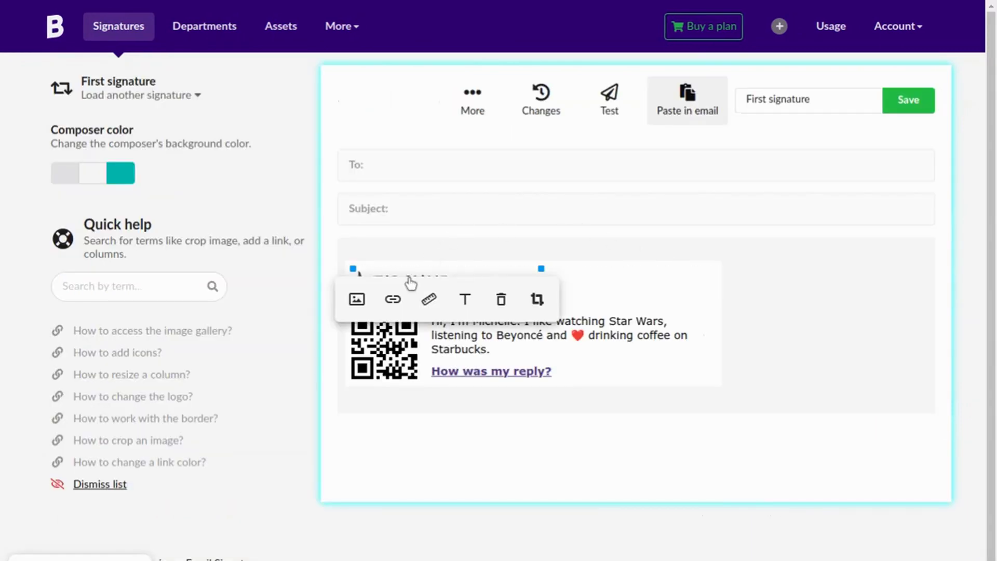
{"action": "left_click", "coordinate": [356, 299]}
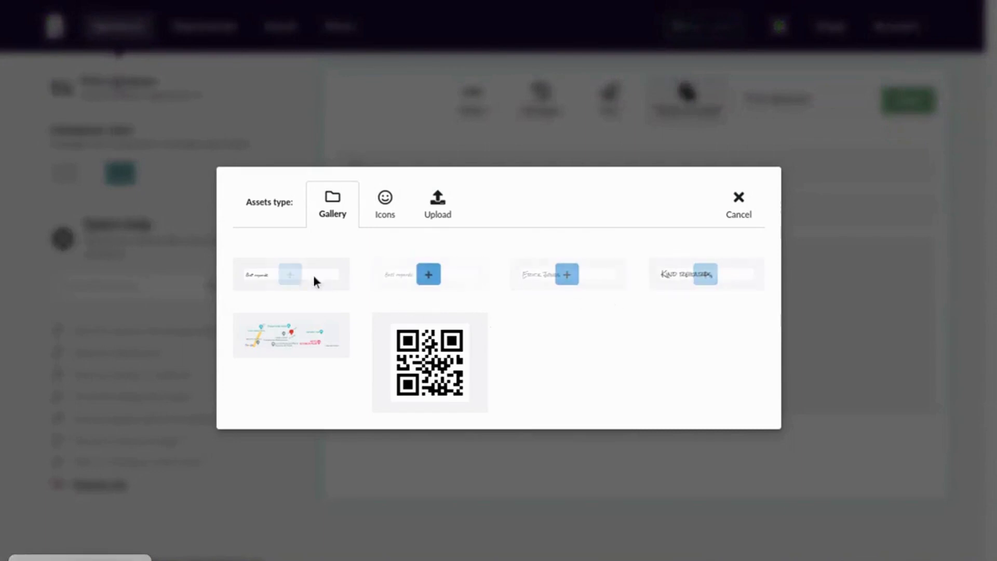
{"action": "left_click", "coordinate": [436, 286]}
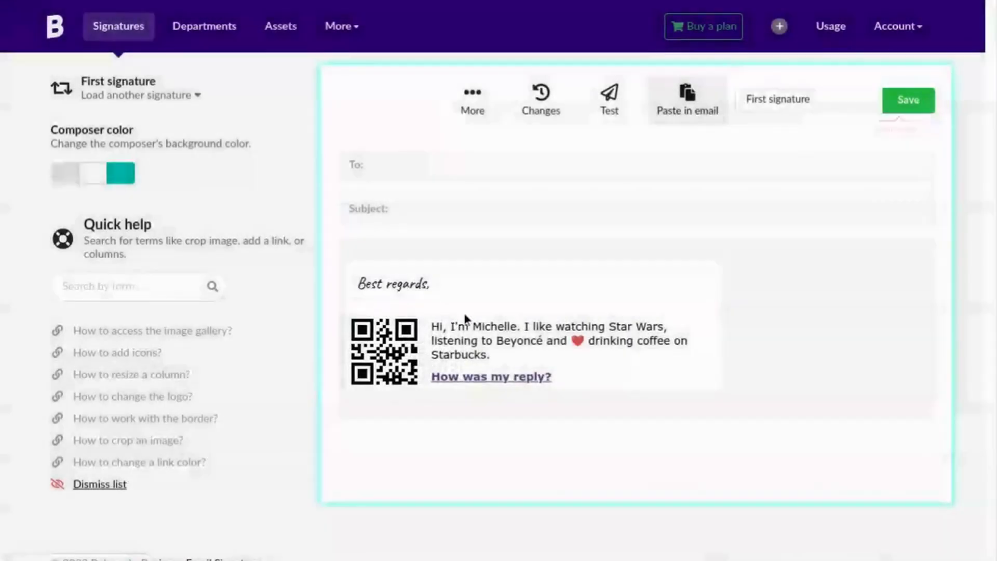
{"action": "left_click", "coordinate": [512, 285]}
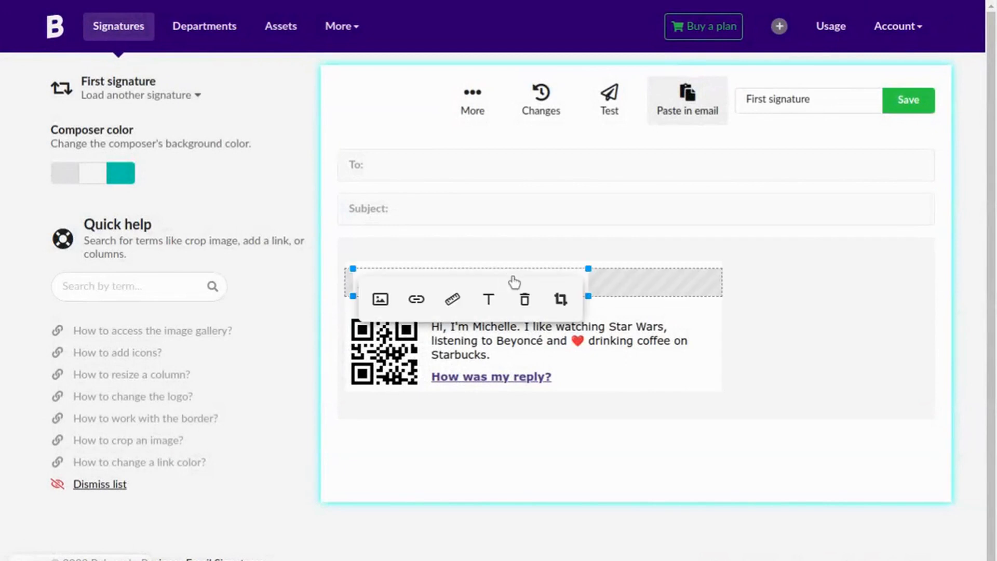
{"action": "left_click_drag", "start_coordinate": [588, 276], "coordinate": [615, 269]}
{"action": "left_click", "coordinate": [789, 268]}
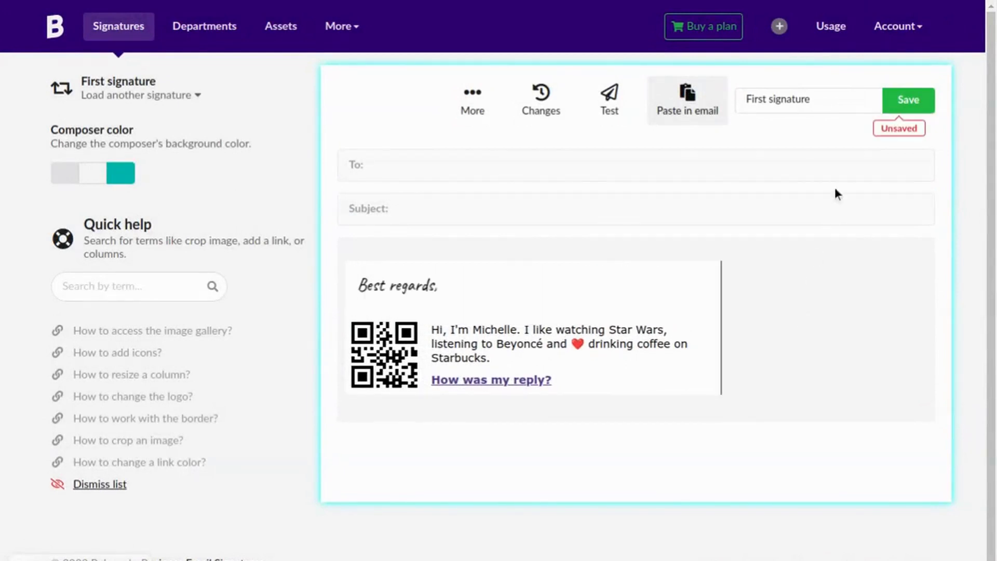
{"action": "left_click", "coordinate": [902, 112]}
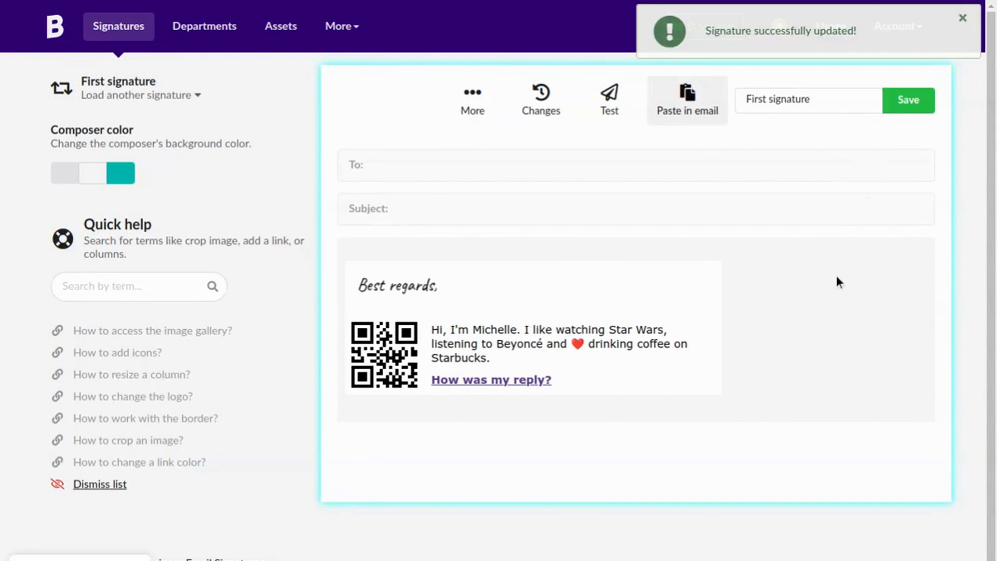